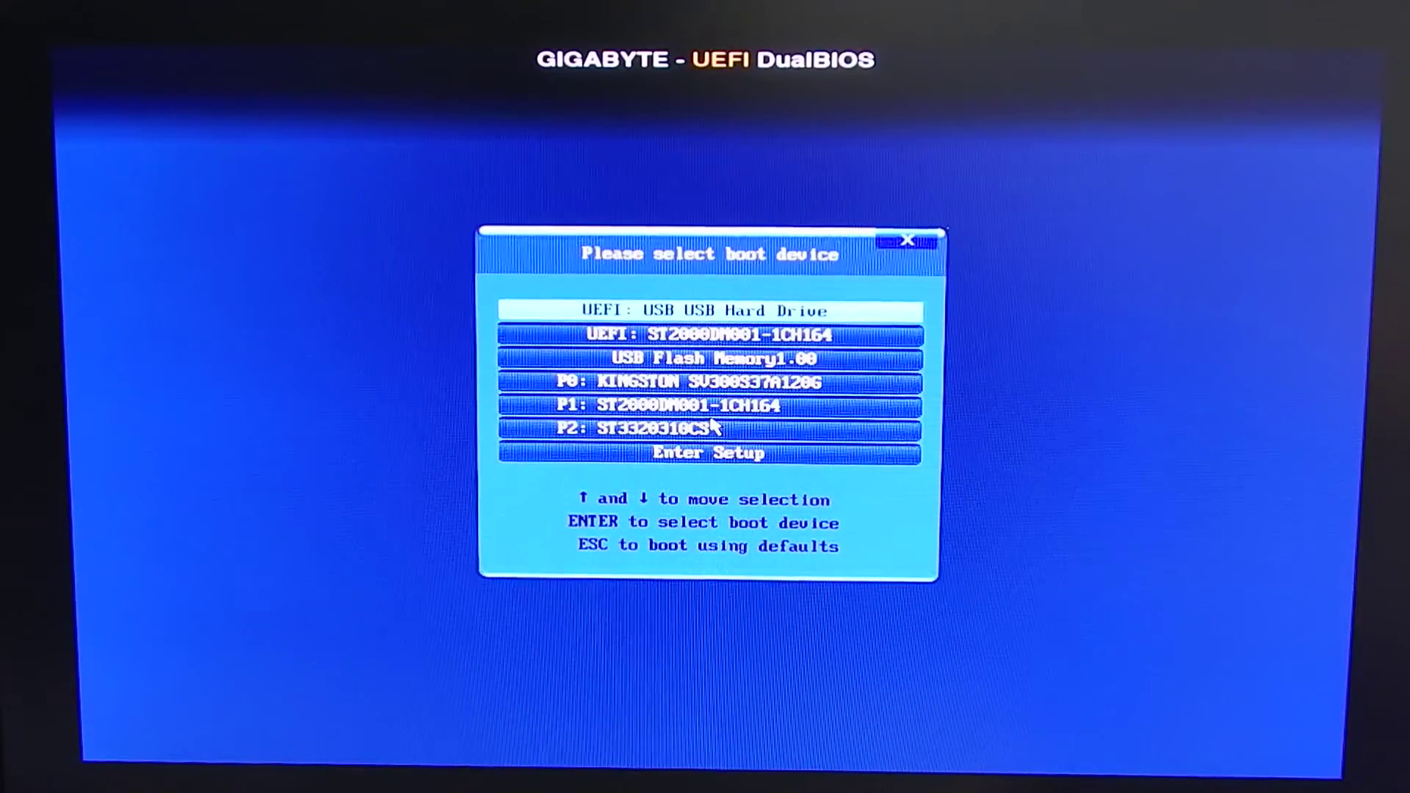
# Step: Highlight USB Flash Memory in the GIGABYTE boot device list, passing the Kingston SSD
pyautogui.press('Down')
pyautogui.press('Down')
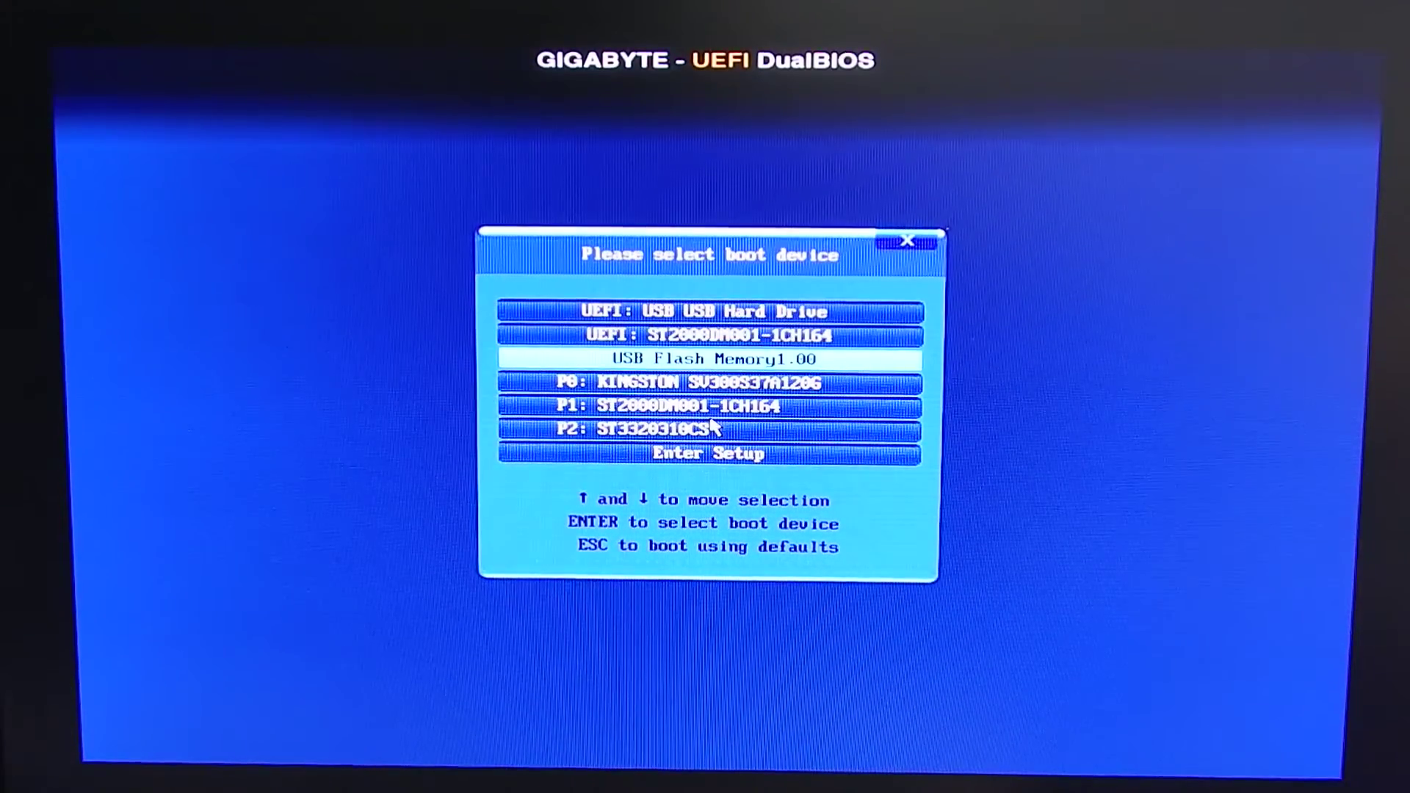
pyautogui.press('Down')
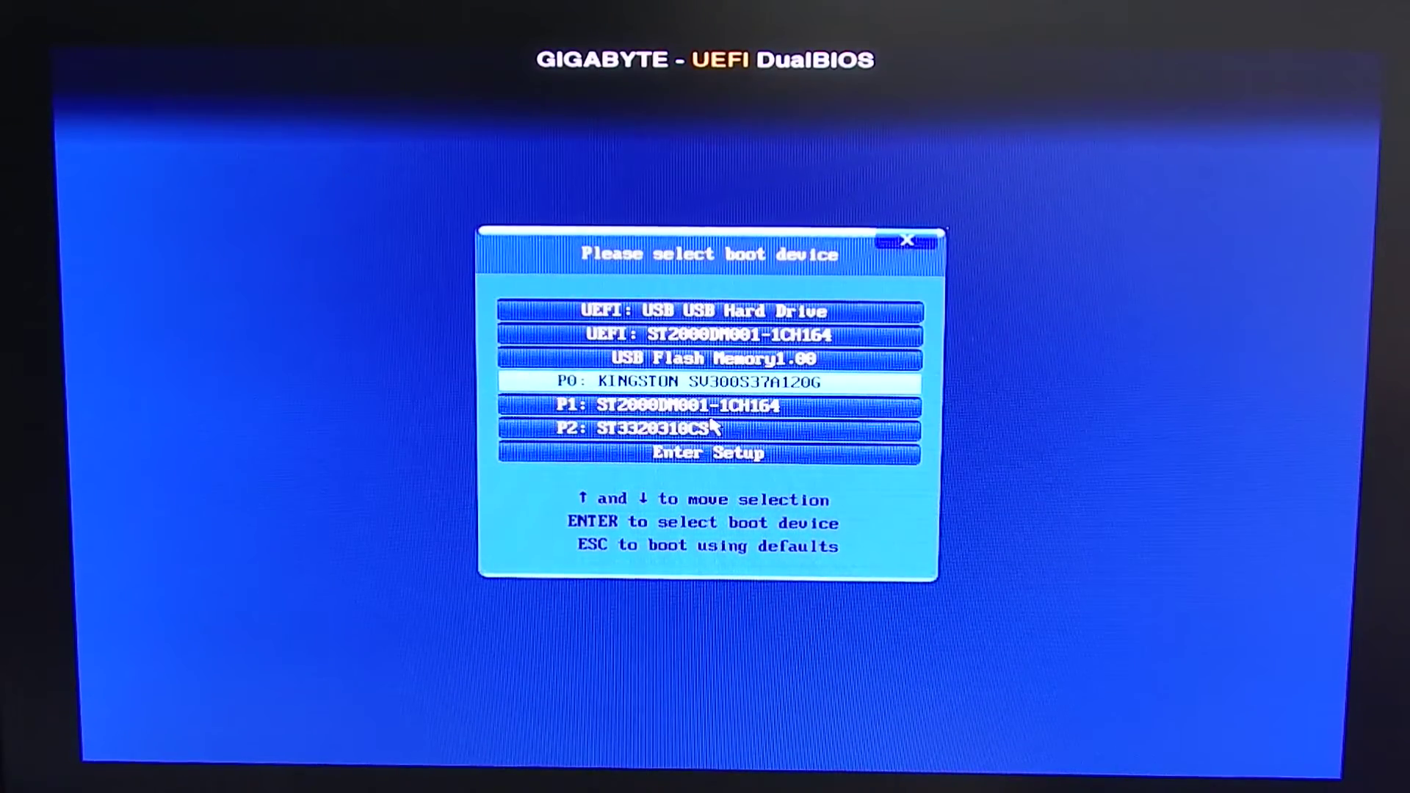
pyautogui.press('Up')
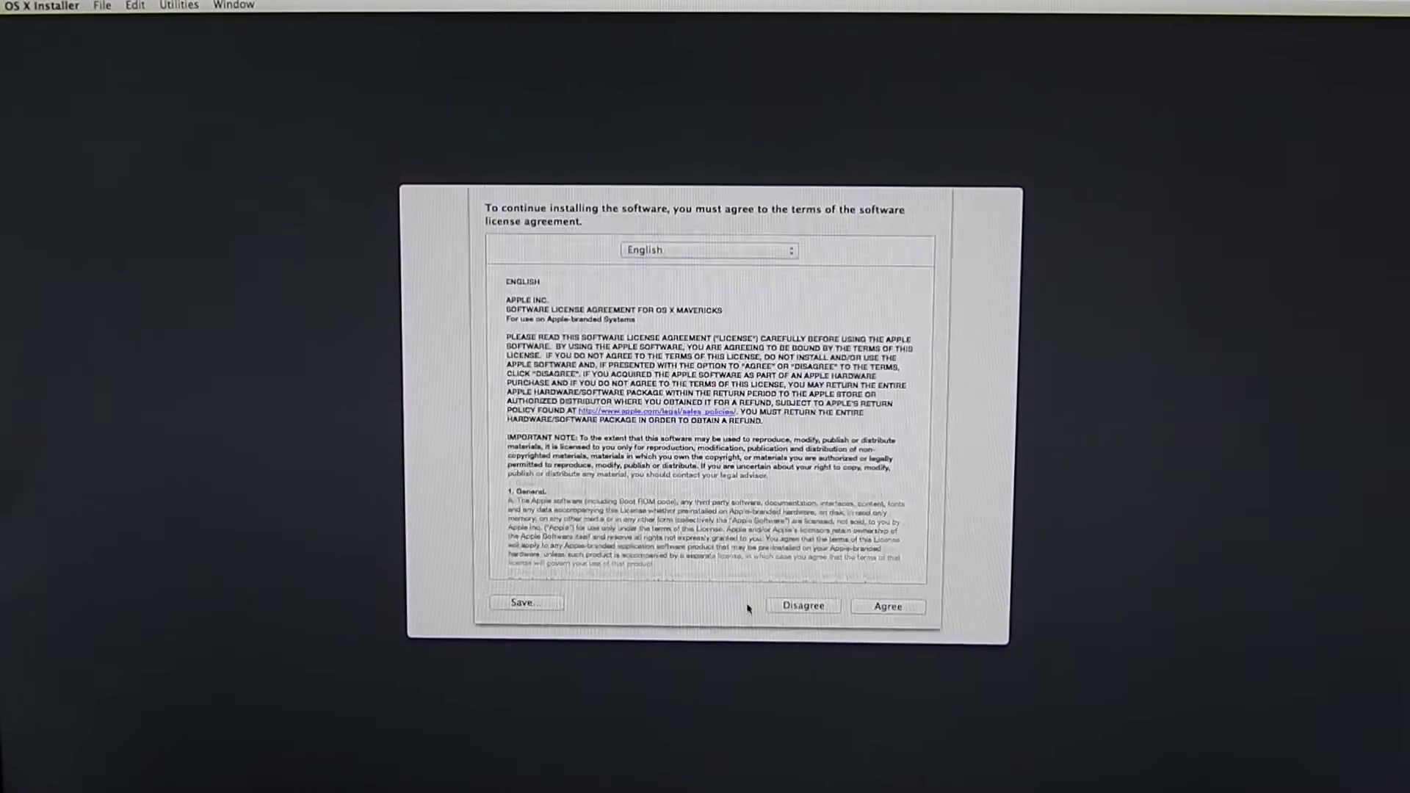
# Step: Start the OS X Mavericks installation onto the MOH disk
pyautogui.click(742, 609)
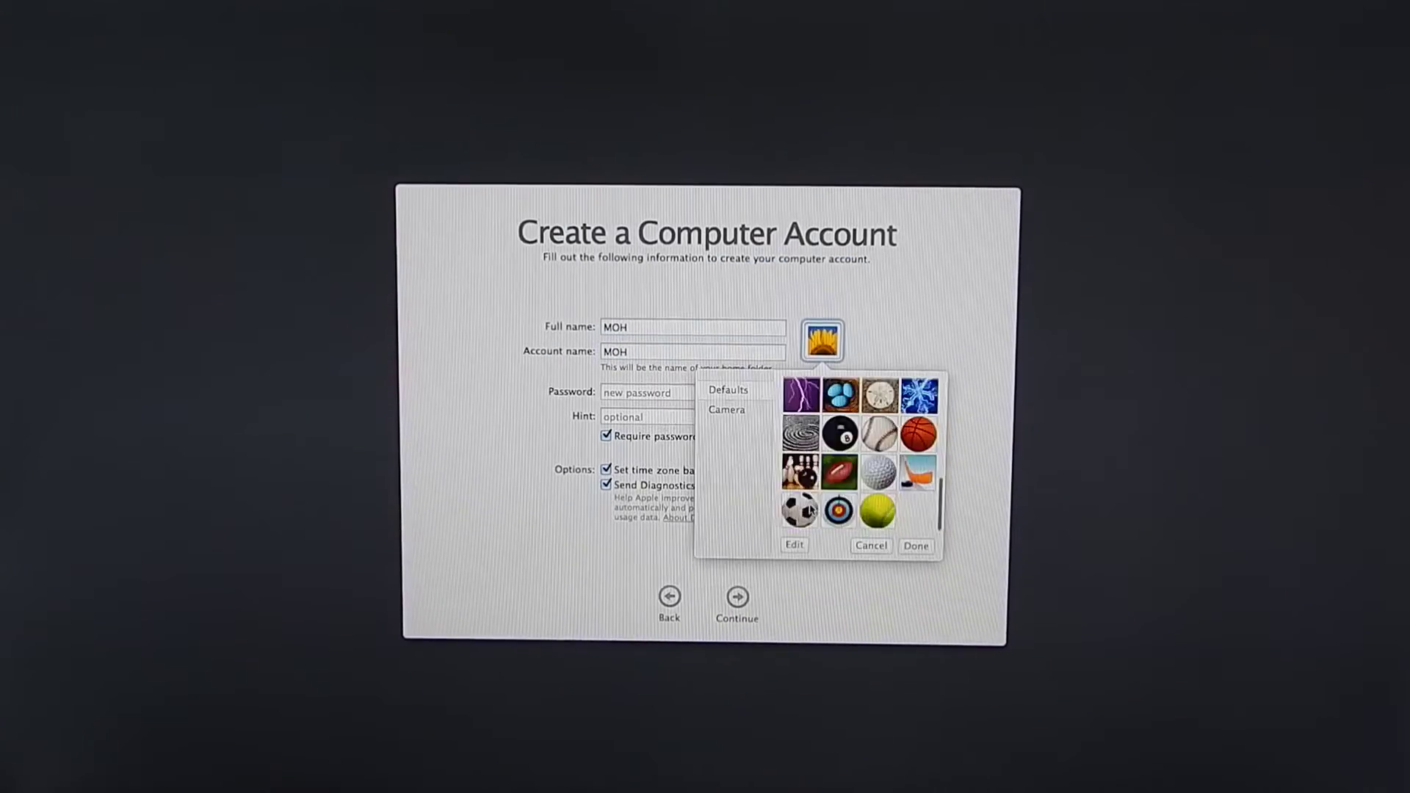
# Step: Confirm the MOH computer account details and continue to the Mavericks desktop
pyautogui.click(738, 597)
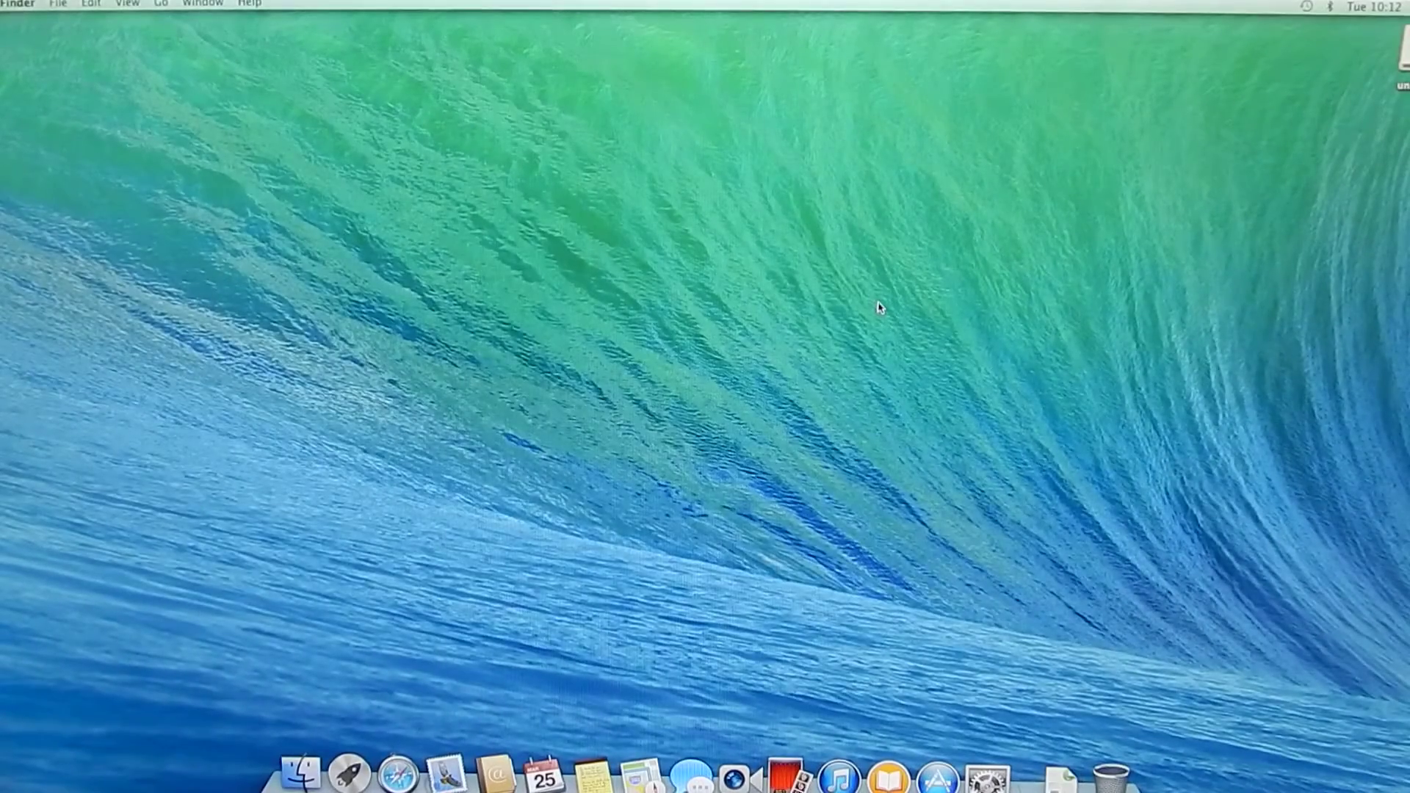
pyautogui.click(5, 5)
pyautogui.click(34, 22)
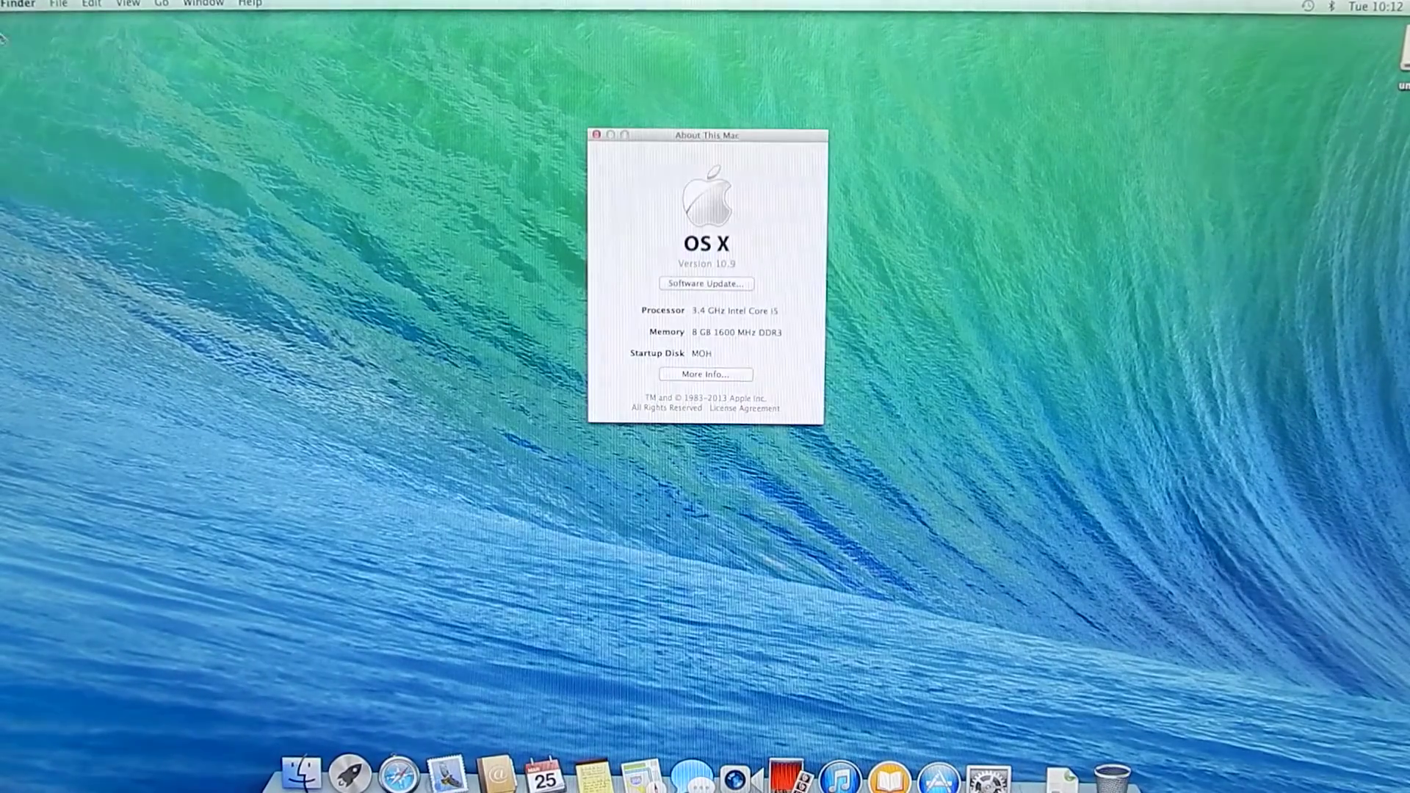
pyautogui.click(596, 135)
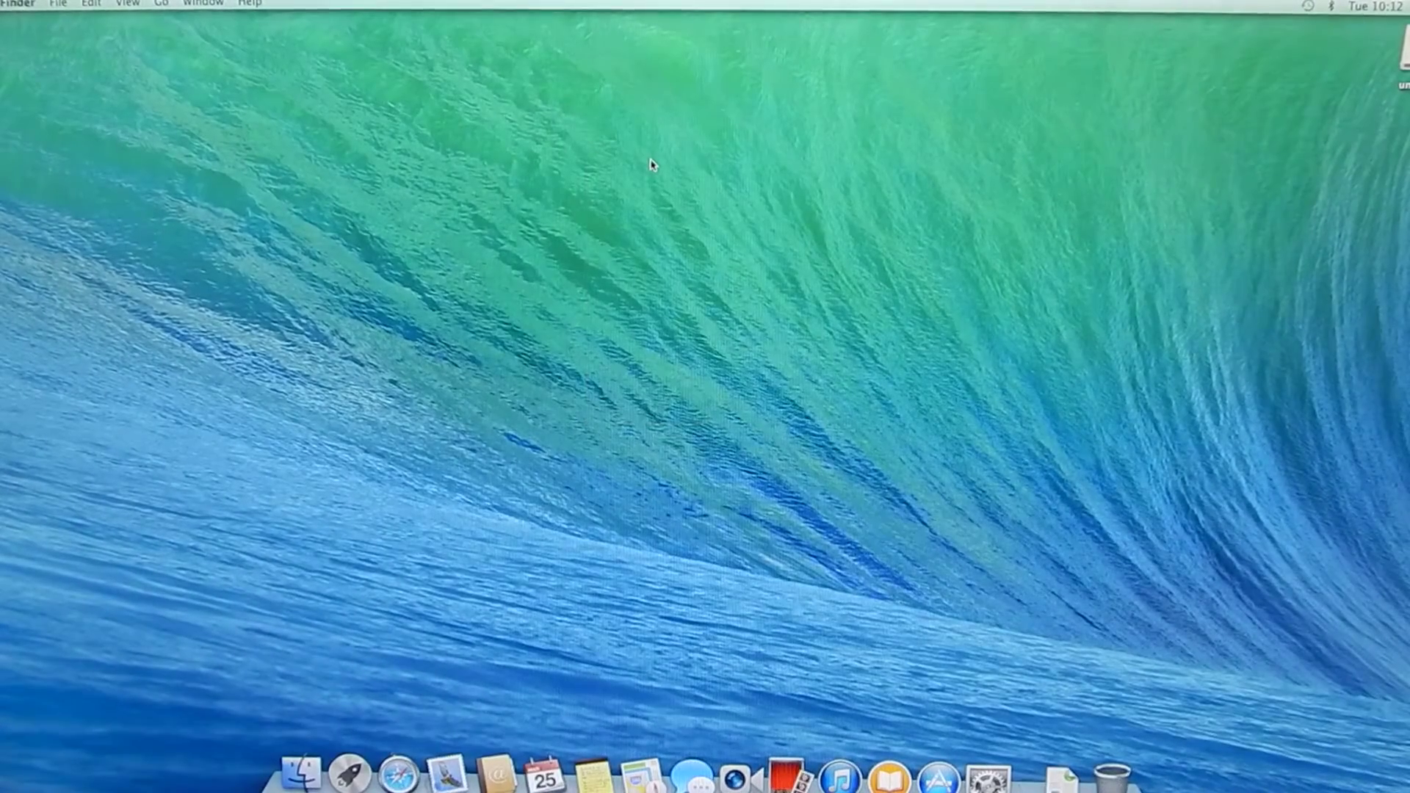
pyautogui.press('super+space')
pyautogui.write('di')
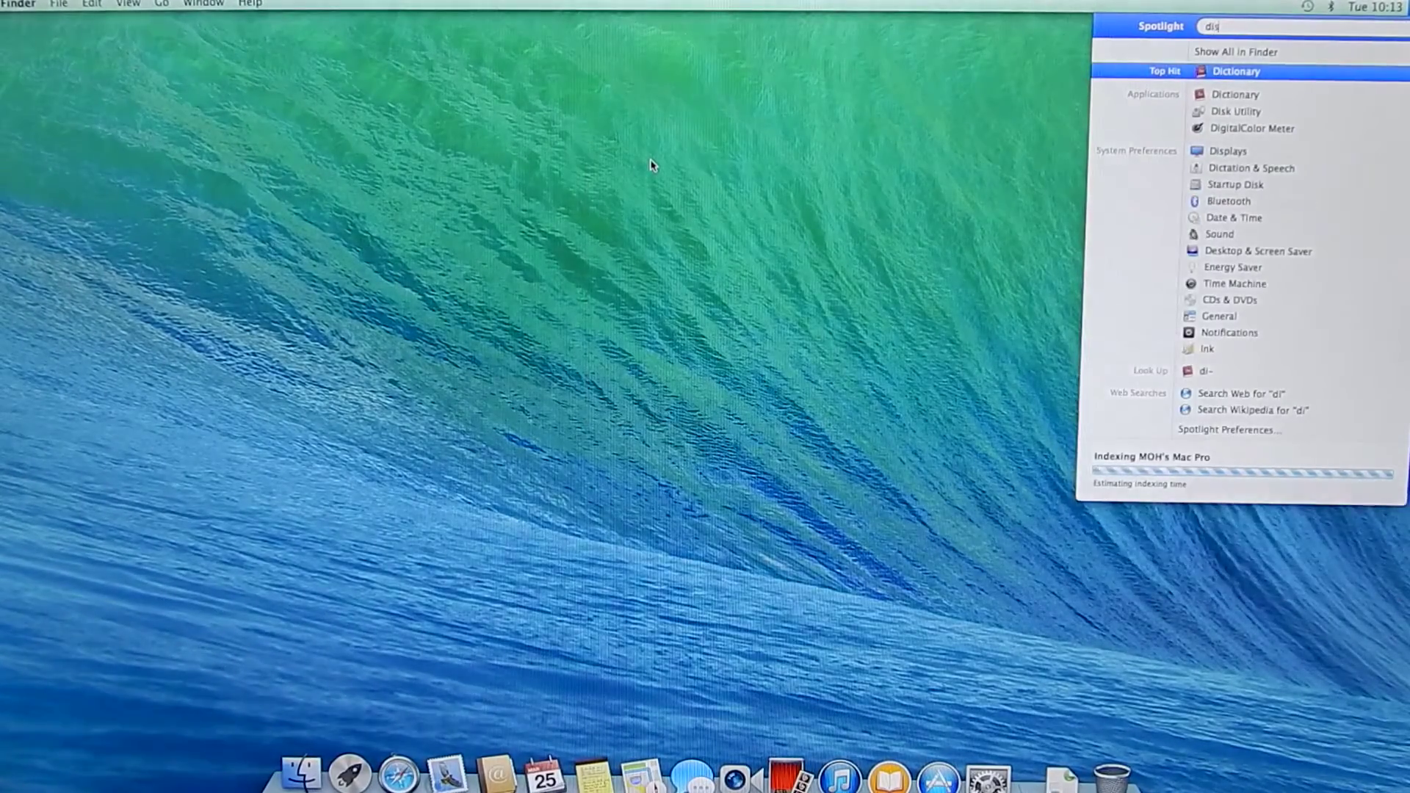
pyautogui.write('sk')
pyautogui.press('Return')
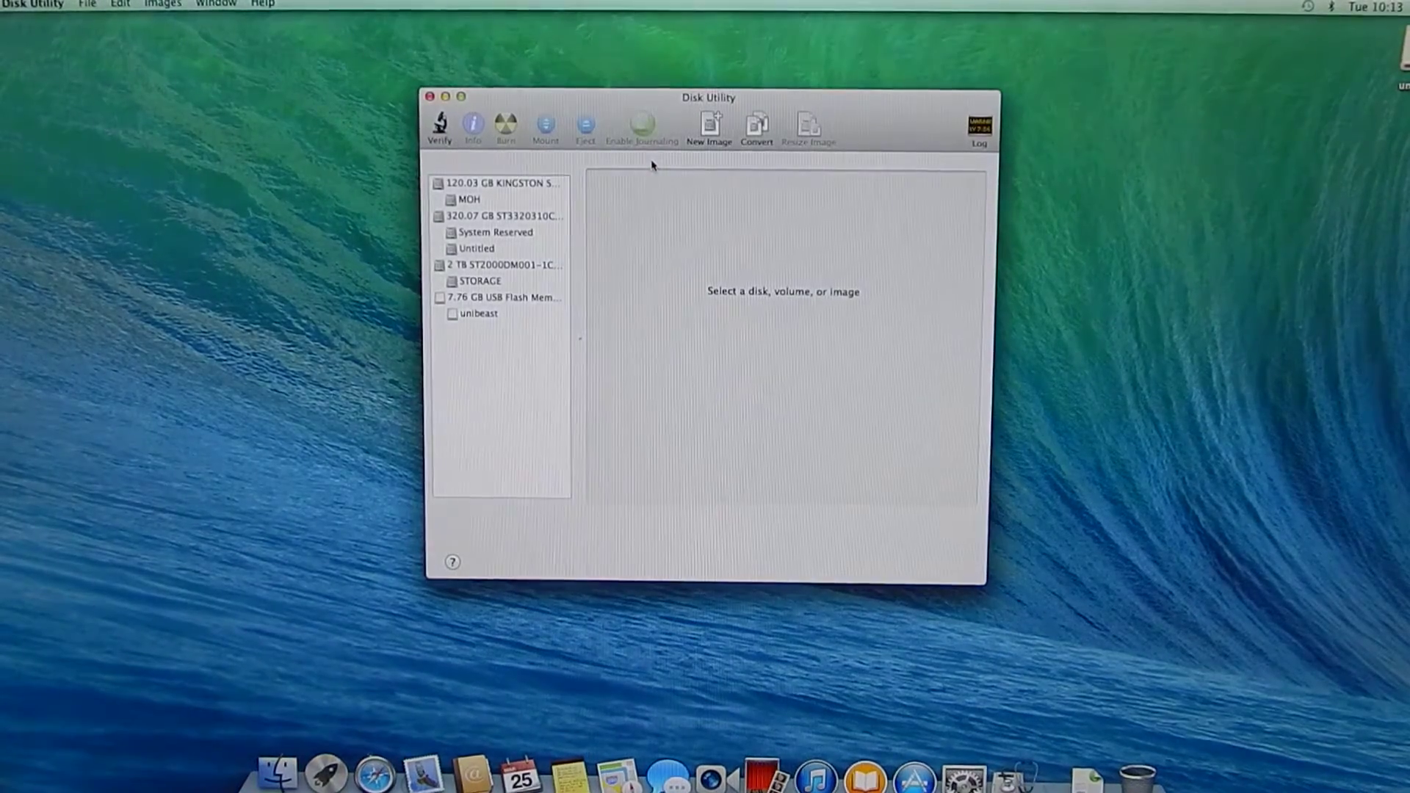
pyautogui.click(517, 183)
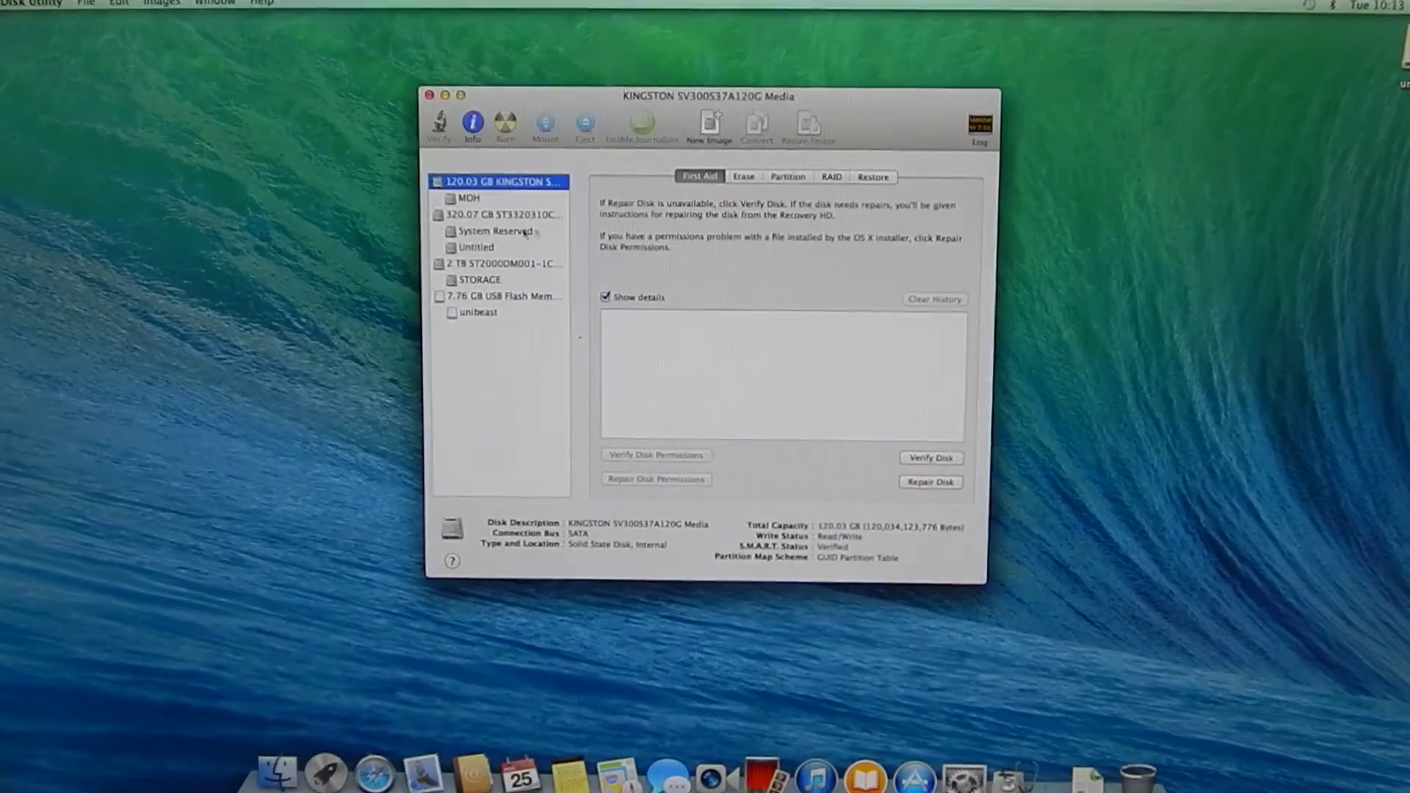
pyautogui.click(430, 98)
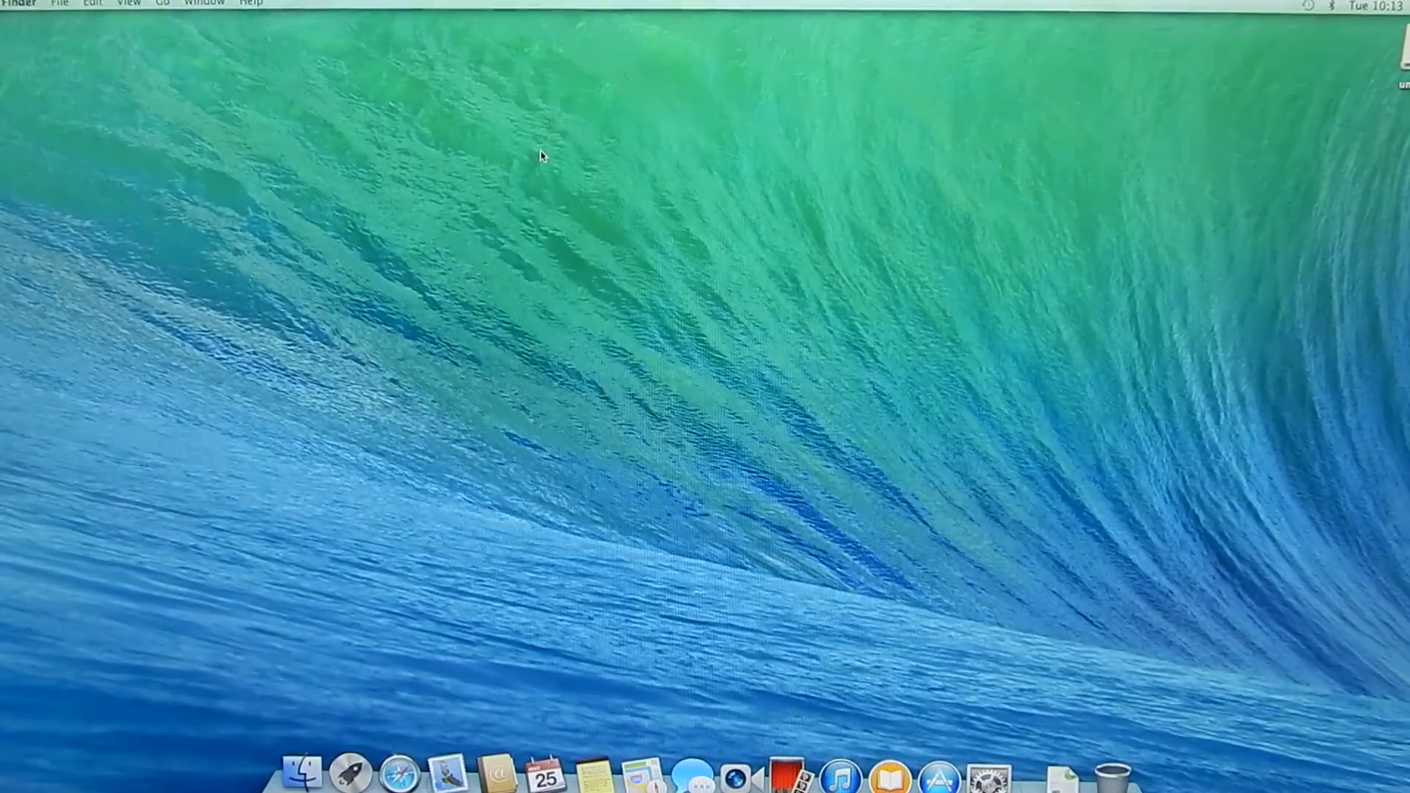